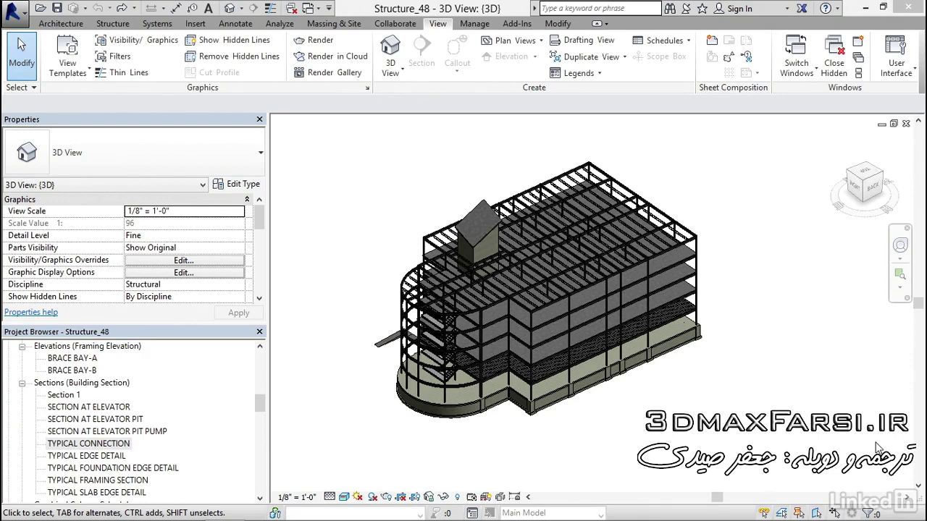
- Select the TYPICAL CONNECTION building section in the Project Browser
click(259, 407)
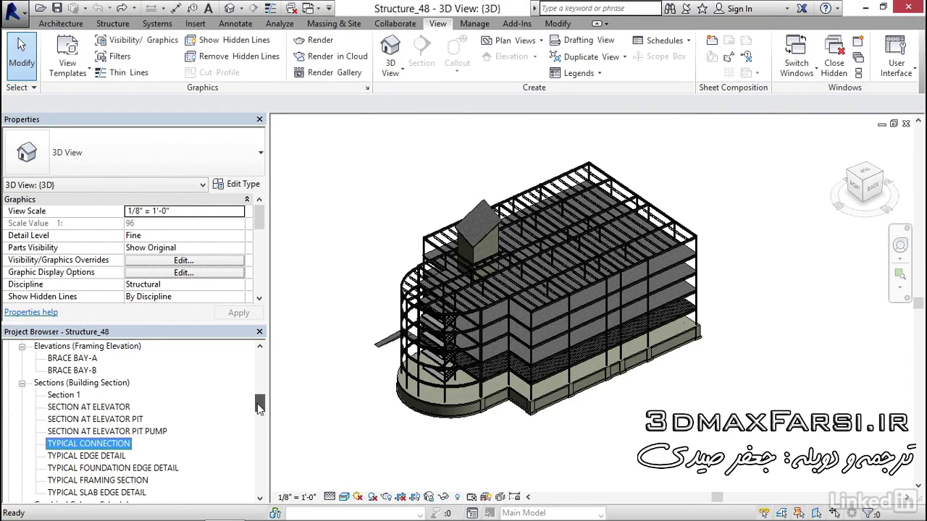
drag(259, 407, 262, 411)
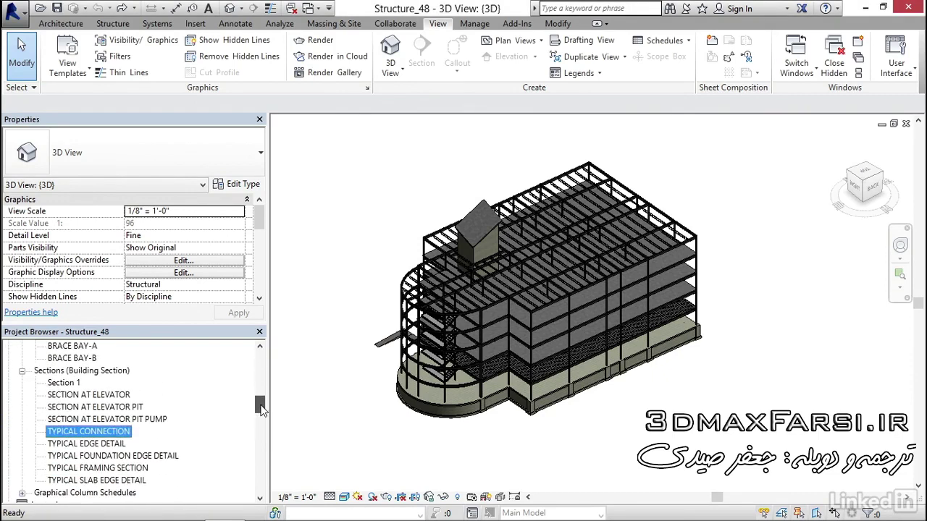
- Open the TYPICAL CONNECTION section, centre the connection, and start placing a detail component
double_click(121, 433)
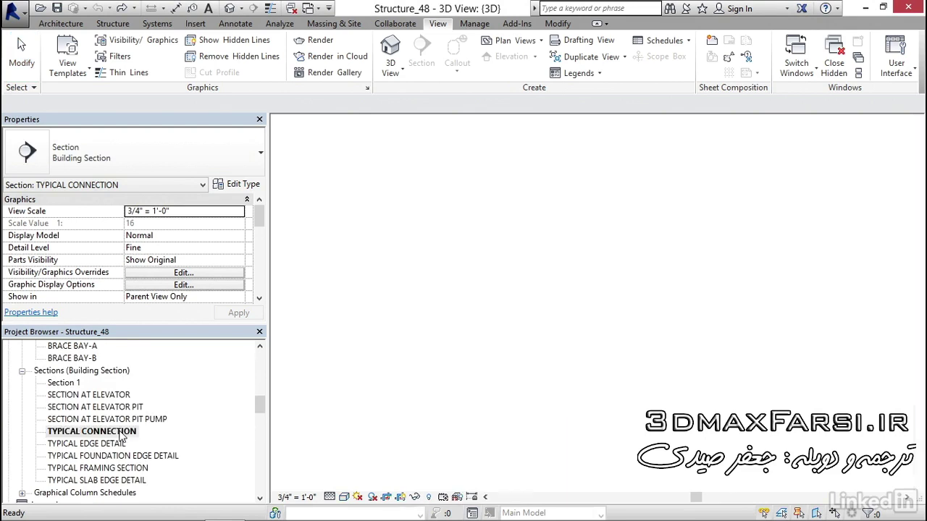
middle_drag(471, 372, 422, 348)
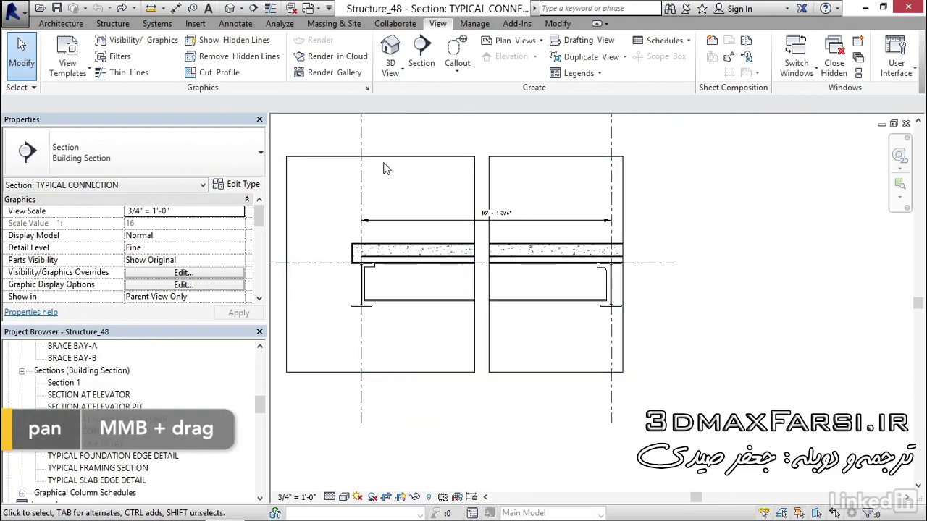
click(245, 26)
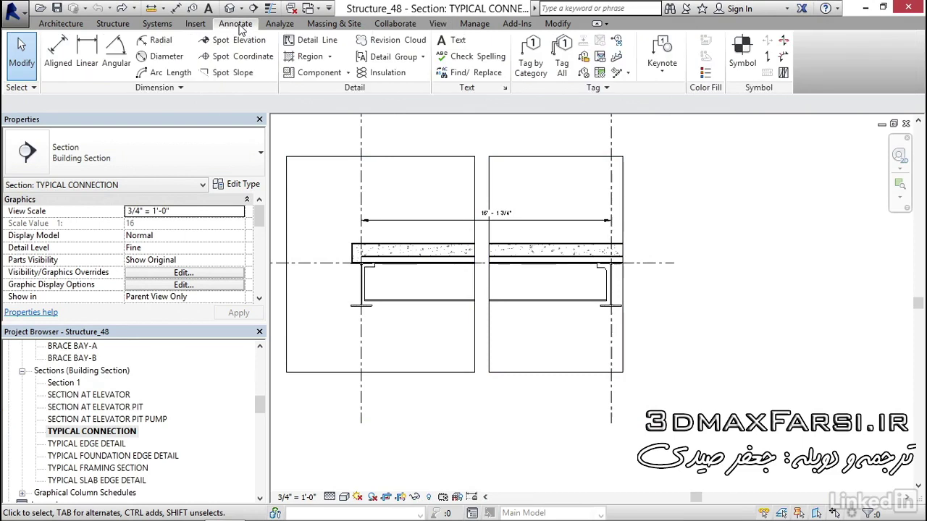
click(318, 74)
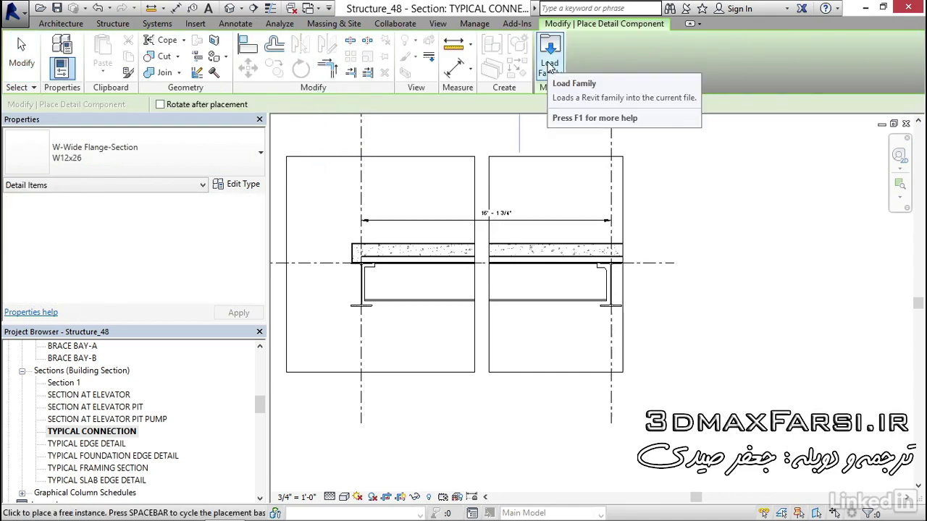
- Load the Break Line family from Detail Items > Div 01-General
click(550, 66)
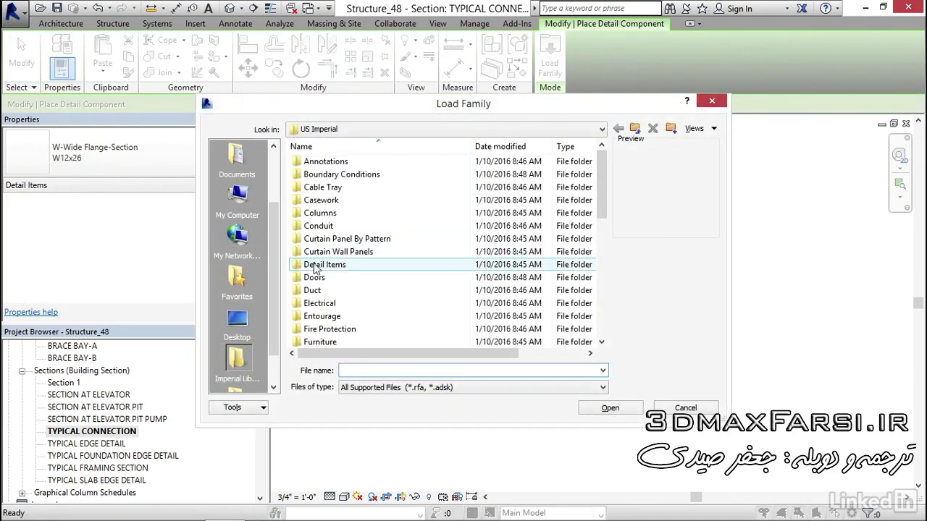
mouse_move(325, 265)
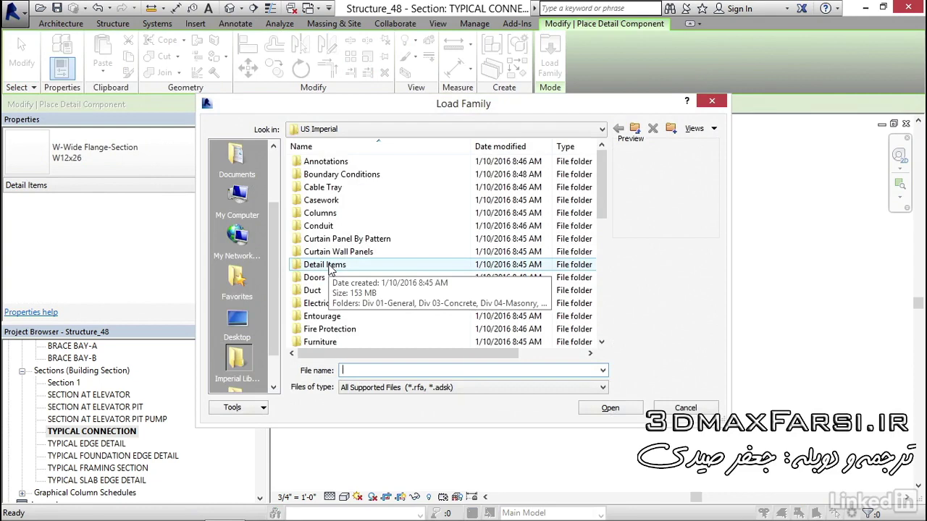
double_click(329, 265)
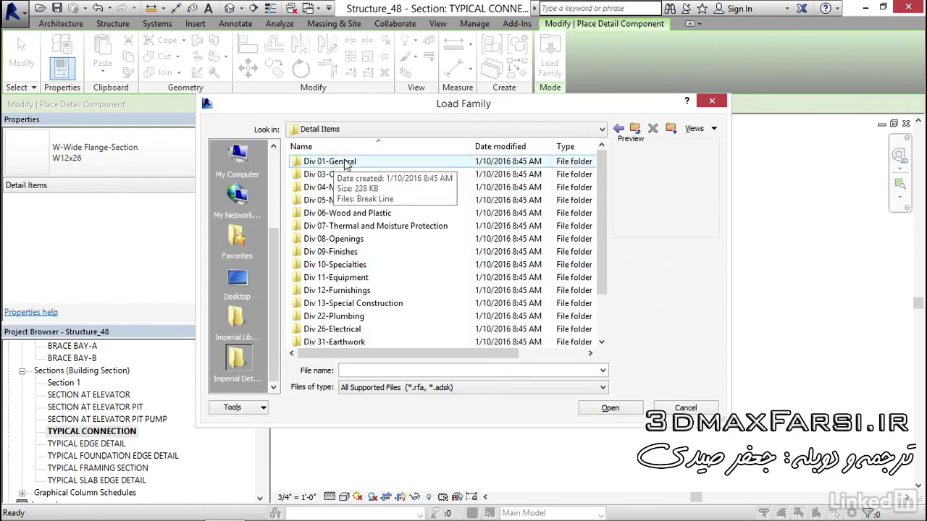
double_click(343, 163)
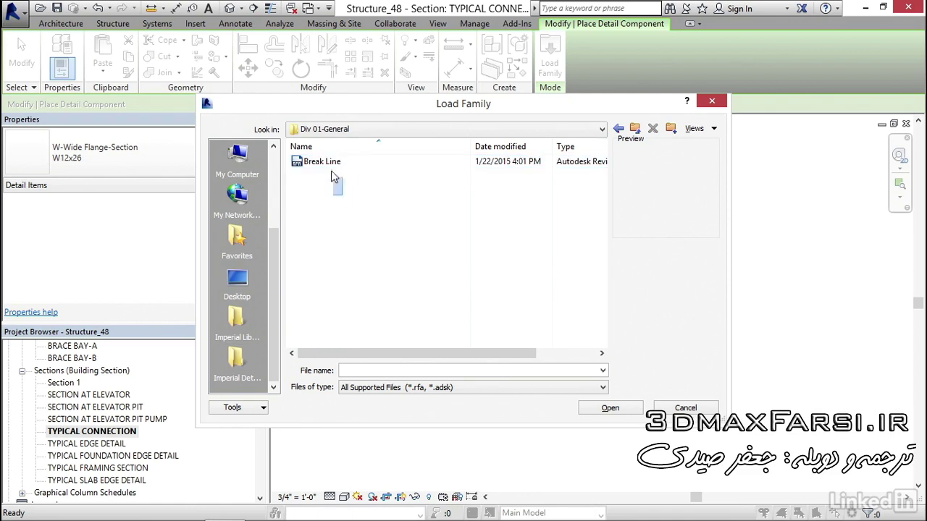
click(321, 163)
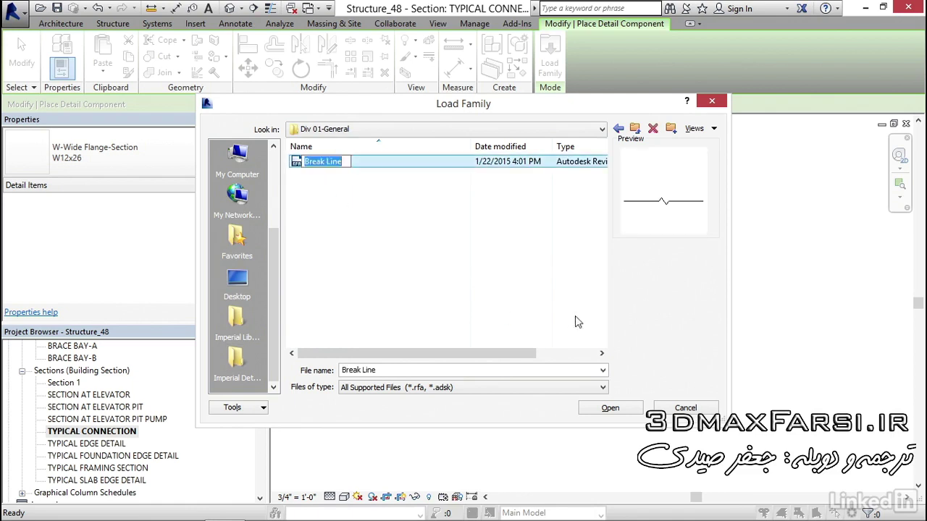
click(610, 409)
- Place vertical Break Lines at both edges of the mid-span gap and at the right column end
scroll(463, 282, up, 3)
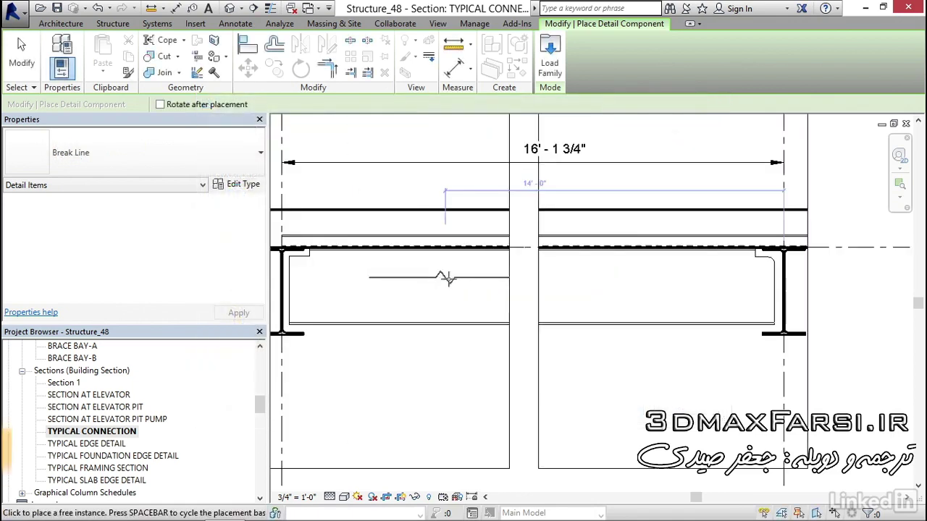
key(space)
key(space)
key(space)
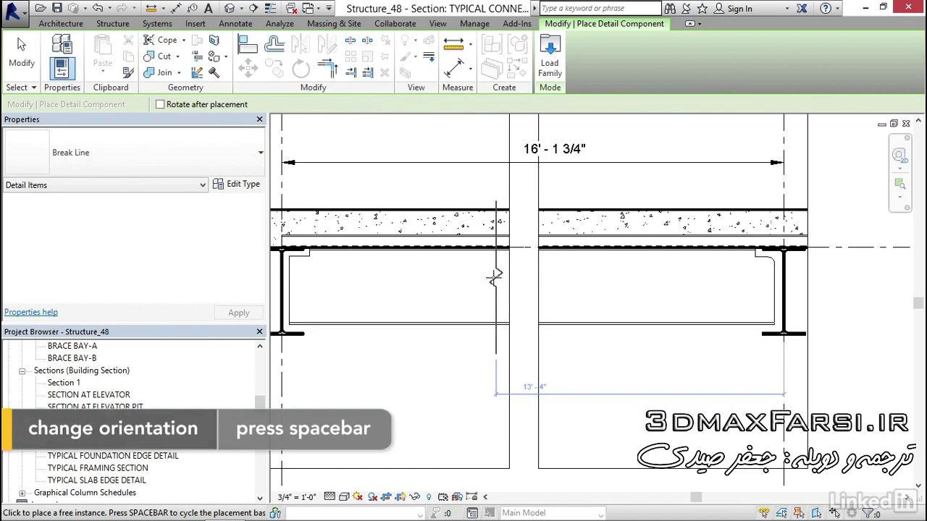
click(495, 278)
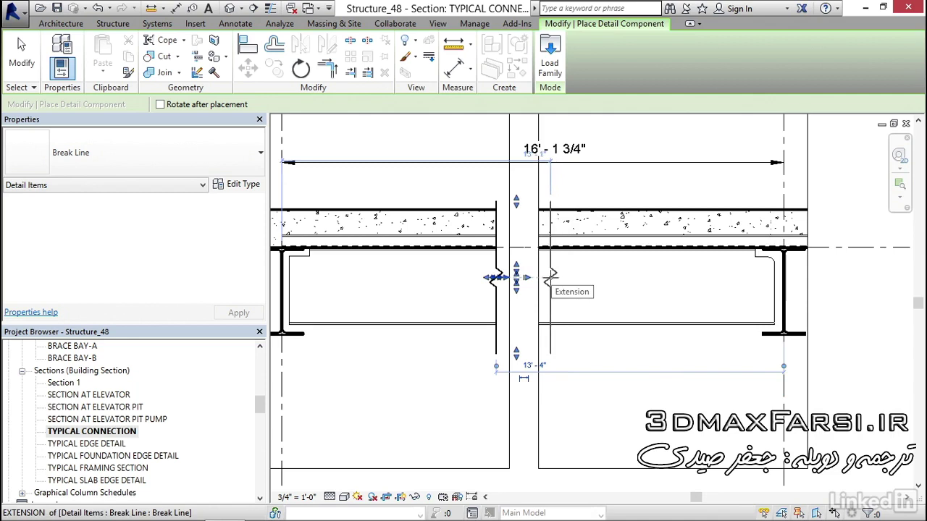
click(550, 277)
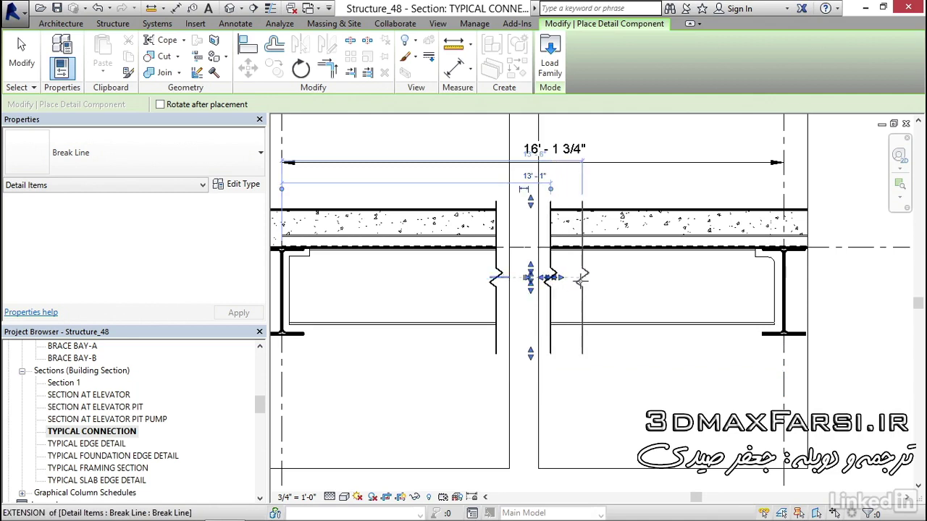
middle_drag(659, 277, 560, 277)
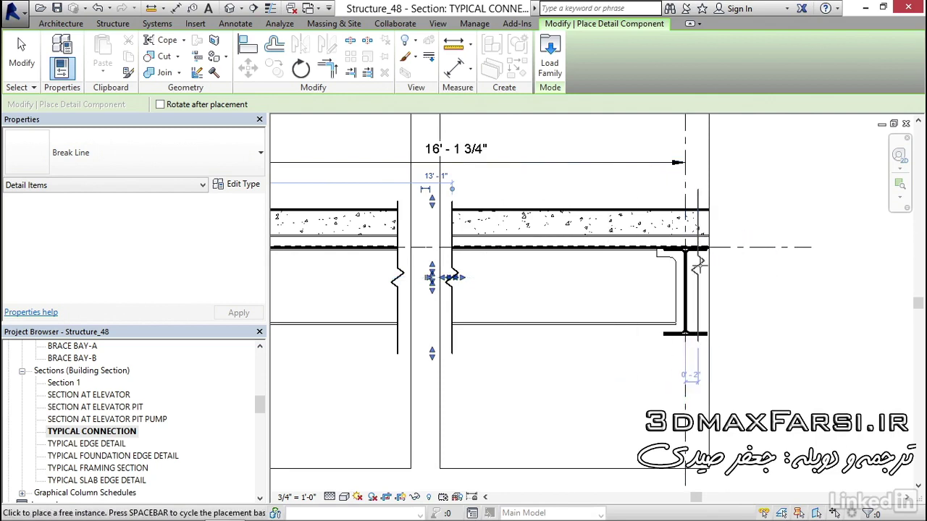
click(696, 262)
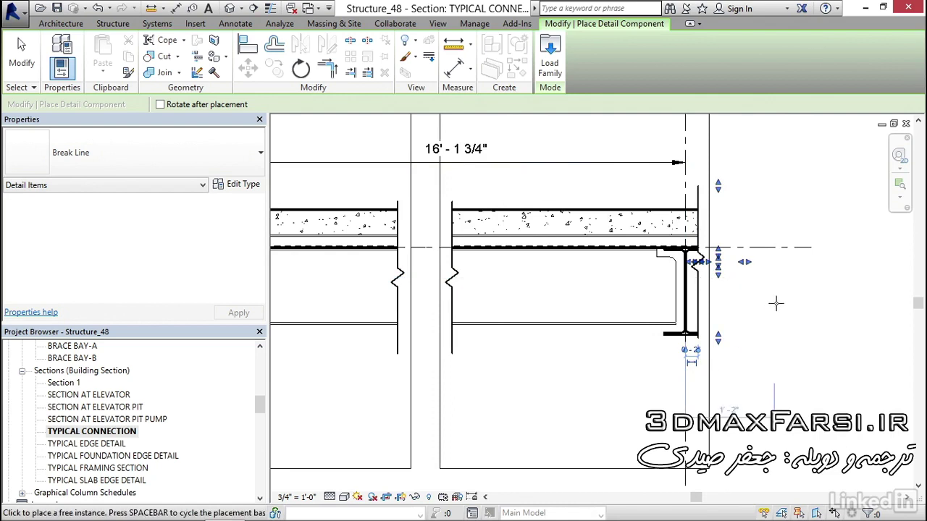
key(Escape)
key(Escape)
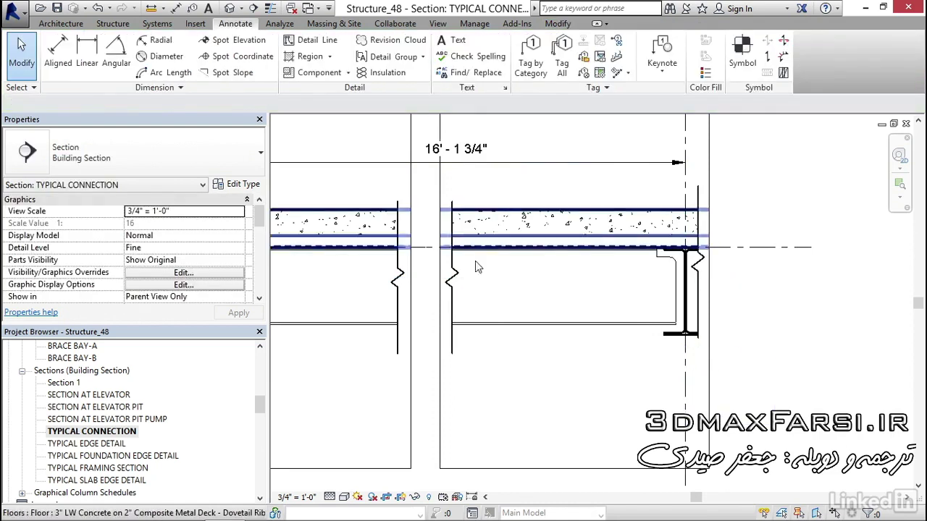
- Zoom out and hide the section's crop region boundaries
middle_drag(475, 261, 617, 307)
scroll(618, 306, down, 2)
scroll(618, 307, down, 1)
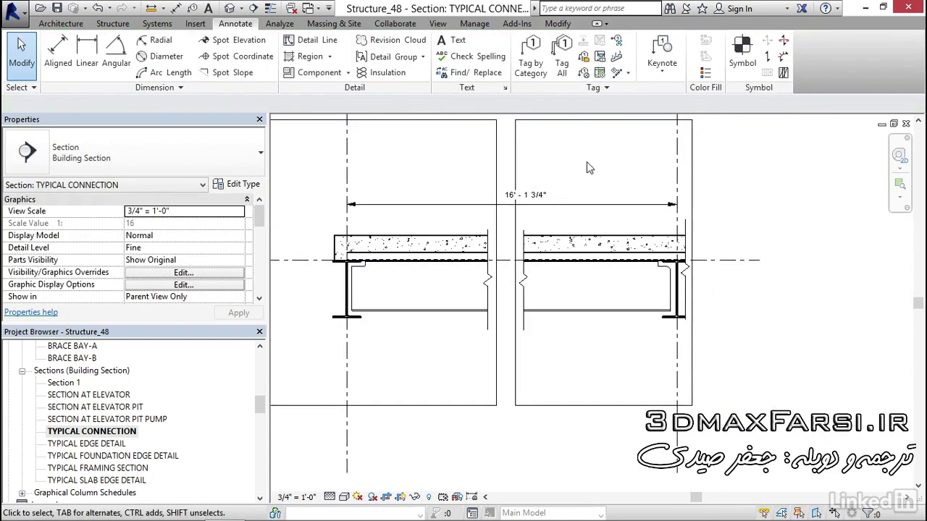
click(404, 502)
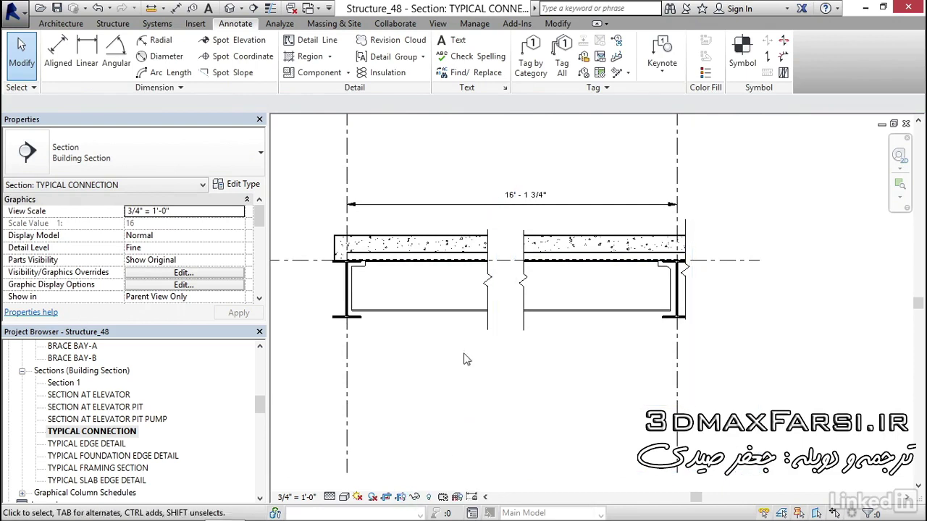
- Zoom to the left beam end and start placing another Break Line component
scroll(463, 344, down, 2)
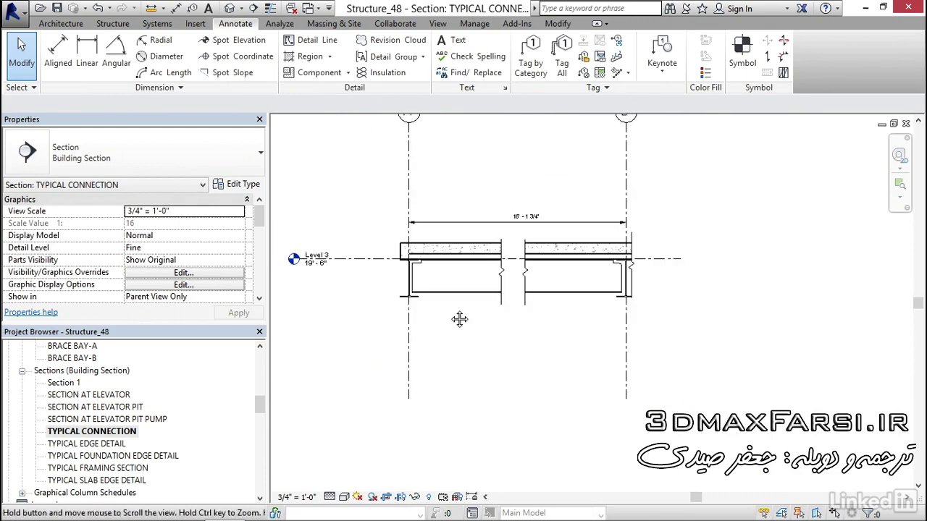
middle_drag(451, 315, 453, 348)
scroll(435, 334, up, 3)
scroll(425, 288, up, 1)
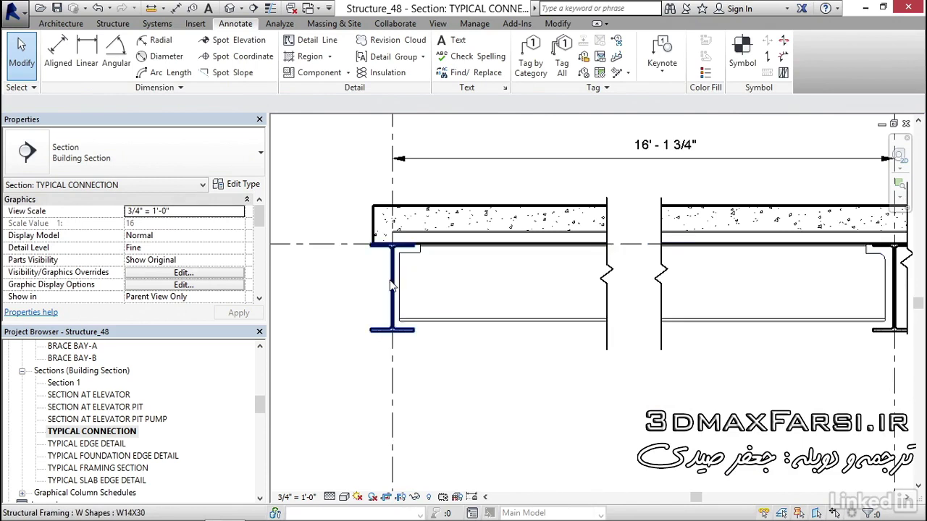
middle_drag(475, 283, 477, 288)
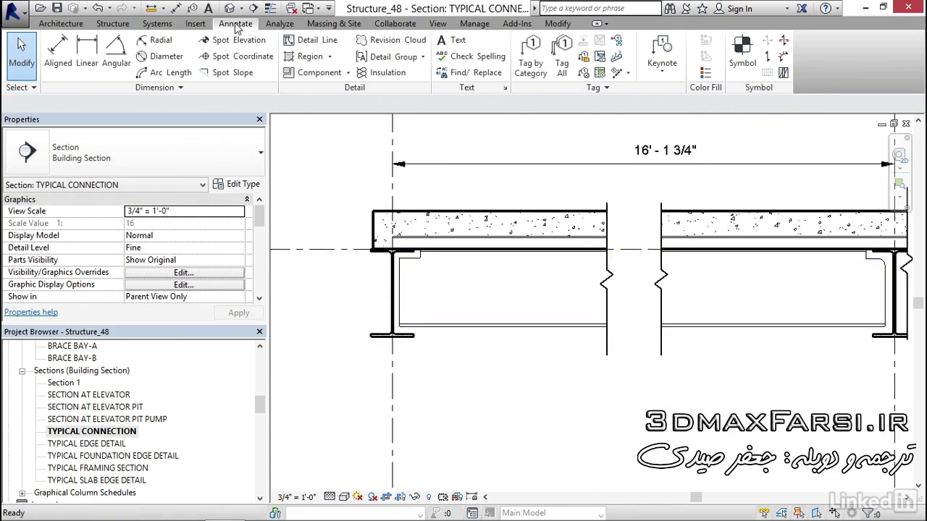
click(313, 74)
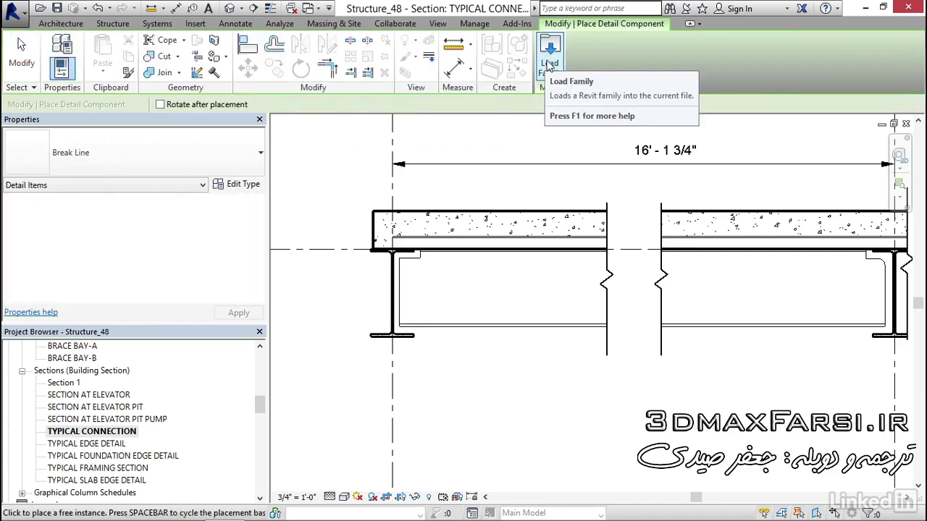
- Browse the family library to Detail Items > Div 05-Metals > 050500 > 050523-Metal Fastenings
click(548, 66)
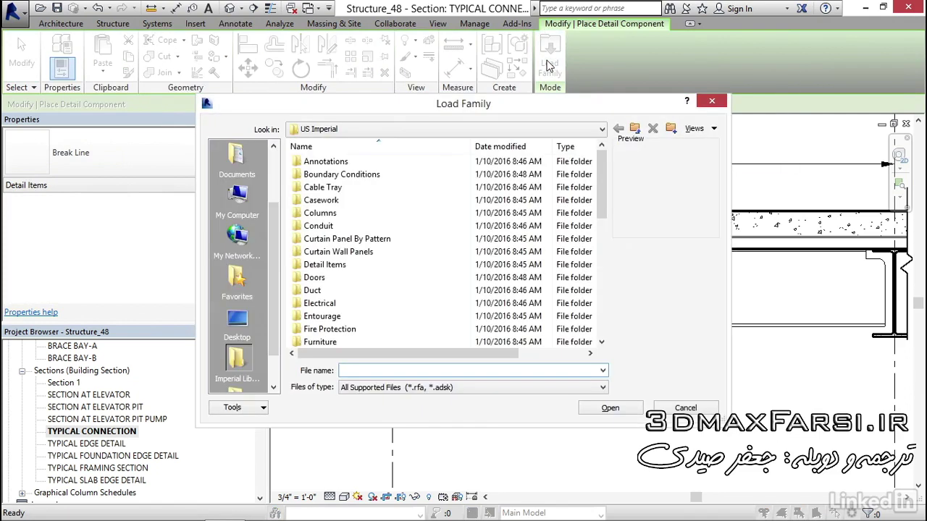
double_click(338, 269)
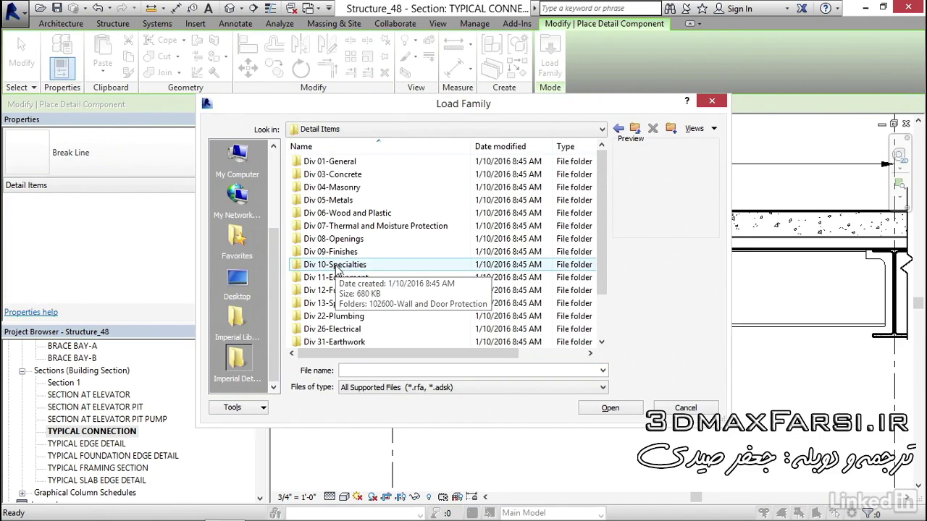
click(341, 204)
double_click(340, 201)
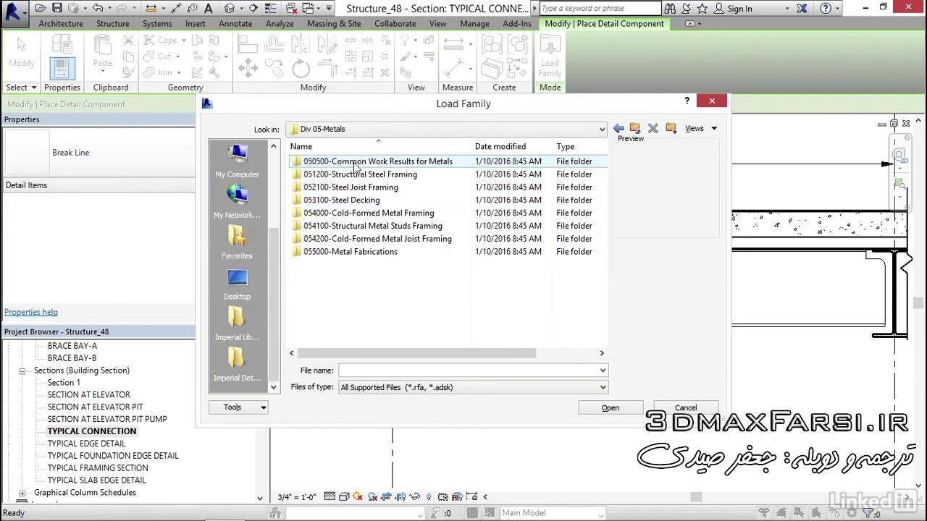
double_click(355, 164)
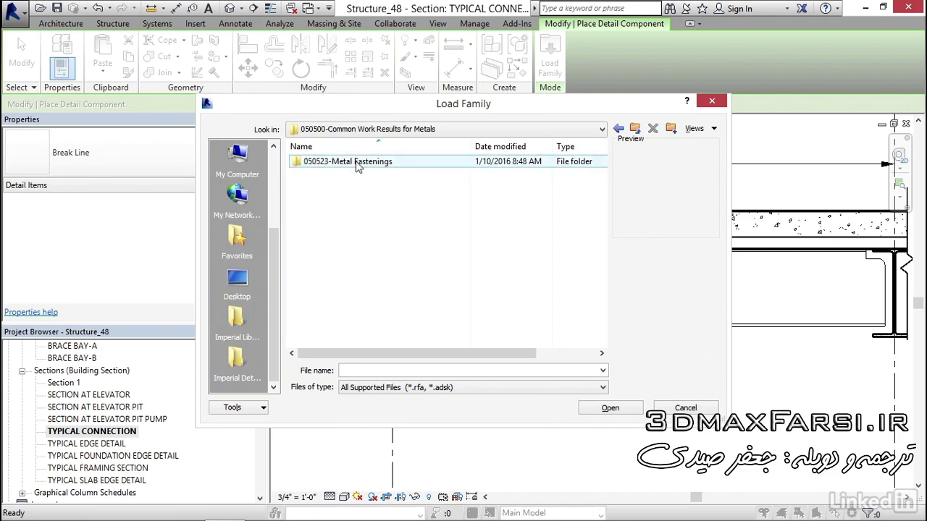
double_click(358, 165)
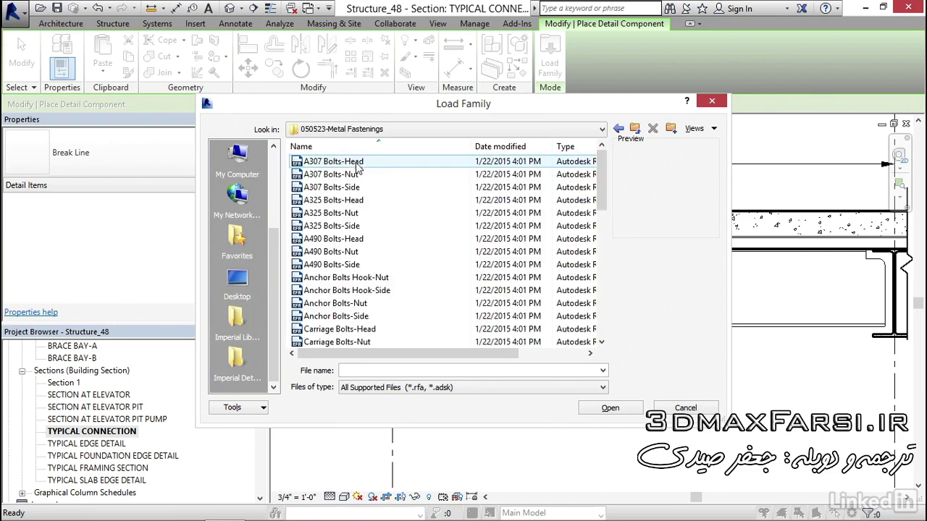
- Preview the fastening families and load L-Angle-Bolted Connection-Elevation
click(358, 277)
scroll(356, 274, down, 2)
scroll(356, 274, down, 2)
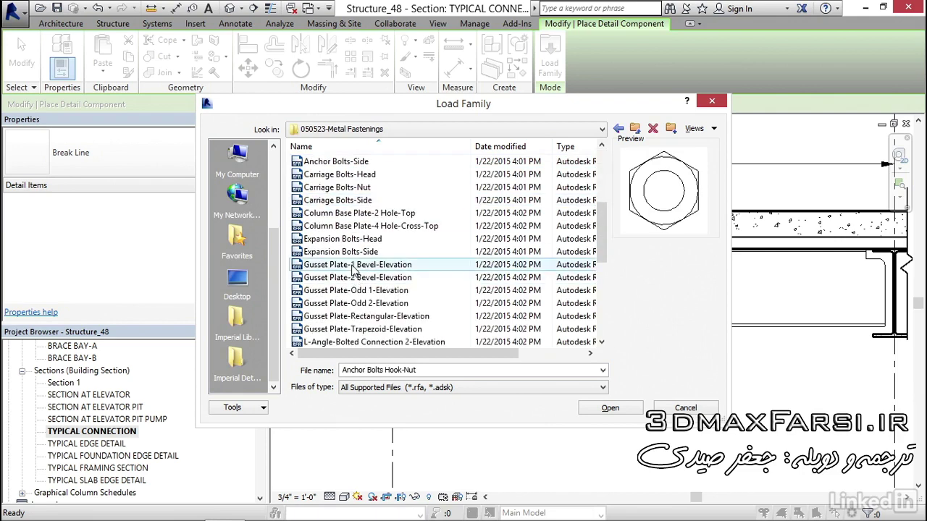
click(353, 266)
click(352, 278)
click(353, 266)
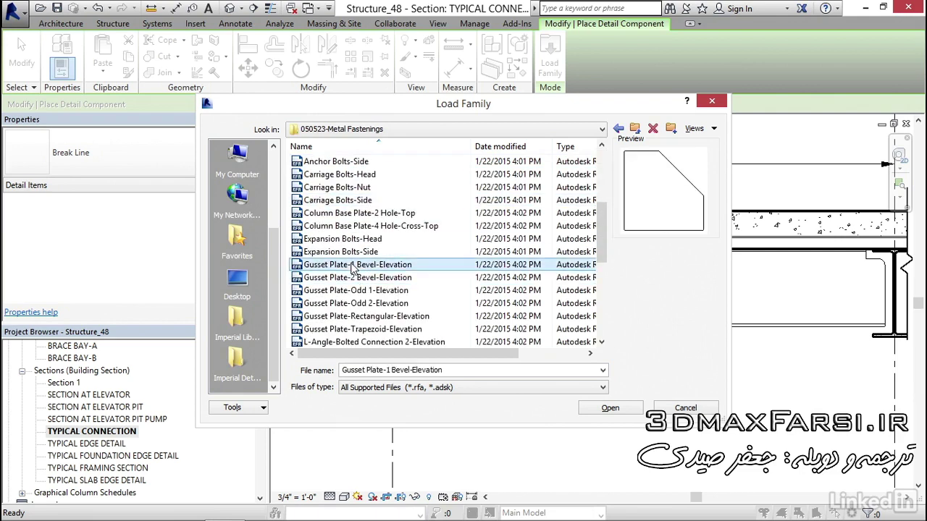
click(353, 279)
scroll(353, 279, down, 2)
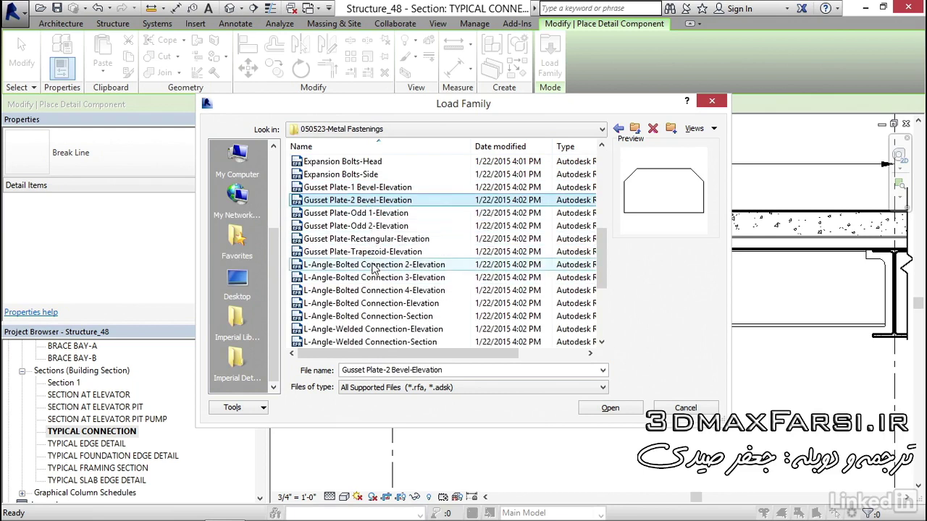
click(375, 267)
click(374, 280)
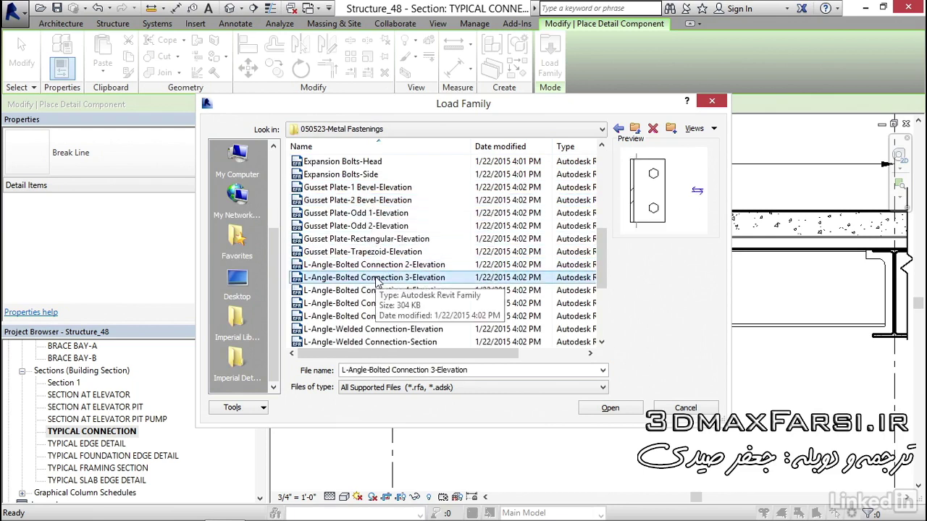
scroll(377, 284, down, 1)
click(379, 253)
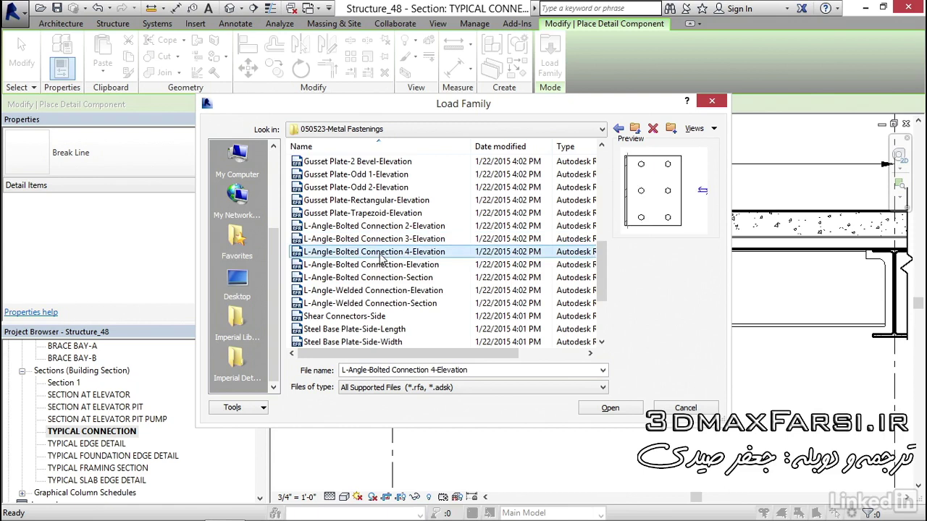
click(381, 265)
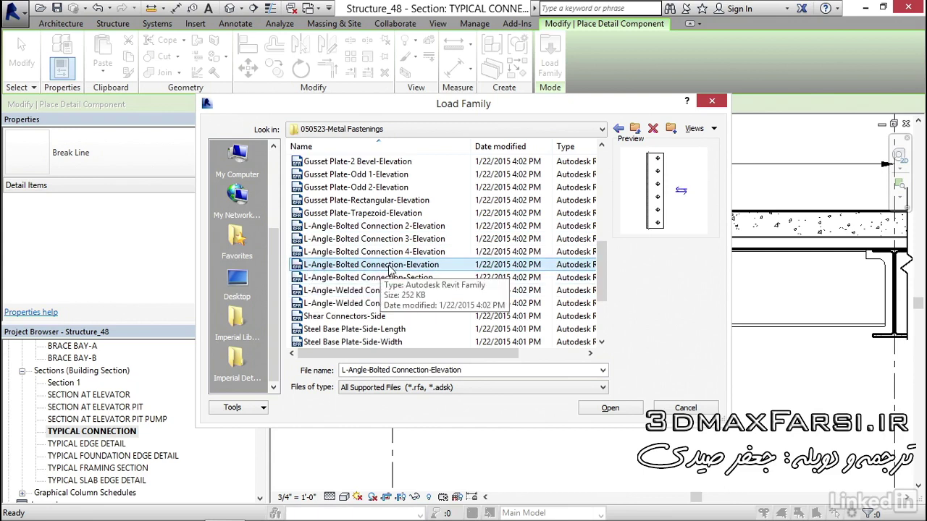
click(610, 409)
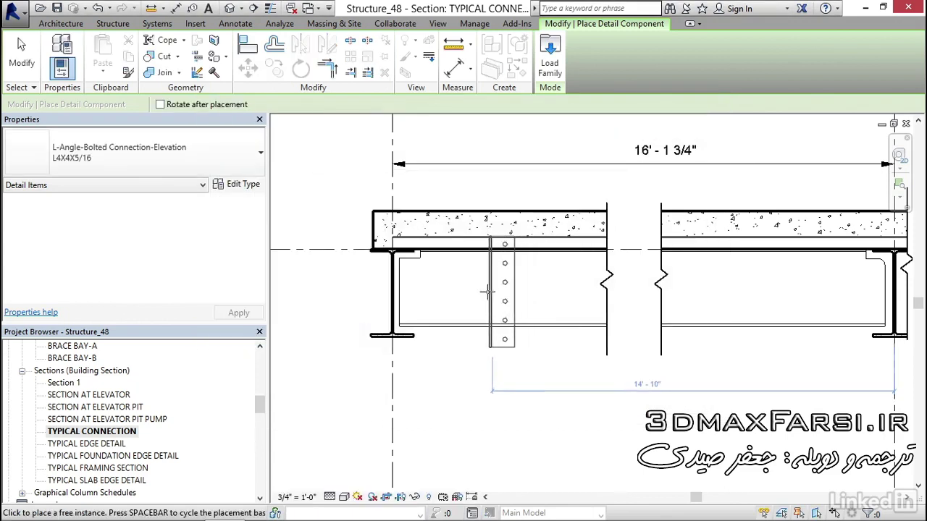
- Place the L-Angle-Bolted Connection-Elevation L4X4X5/16 at the left beam-to-column end
scroll(487, 291, up, 1)
scroll(478, 288, up, 1)
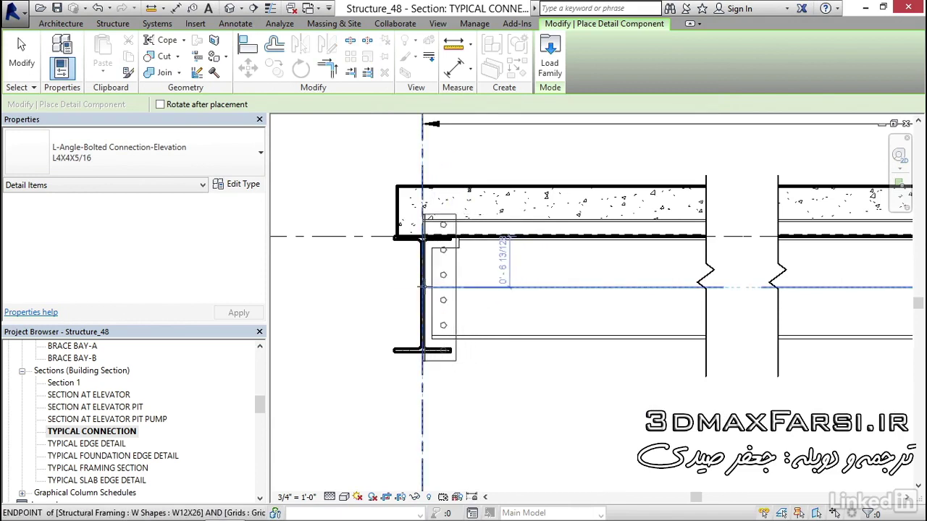
click(423, 287)
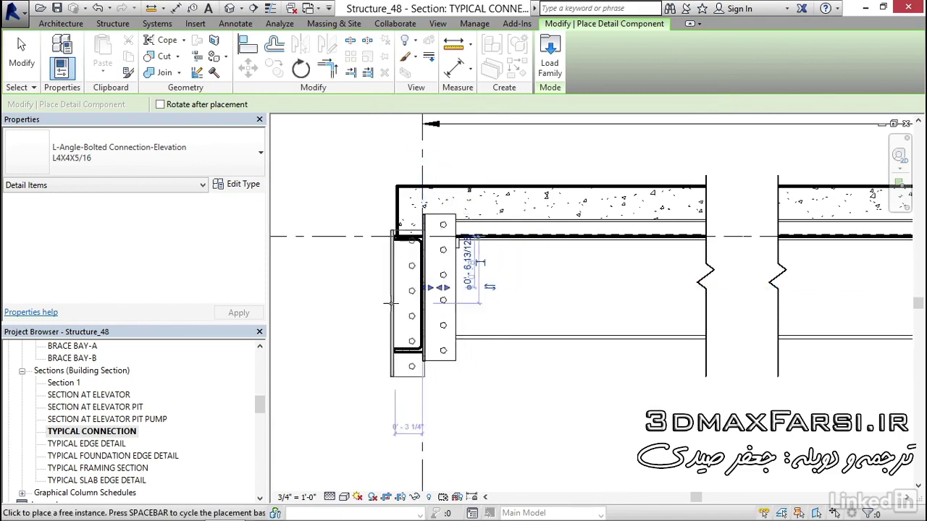
key(Escape)
key(Escape)
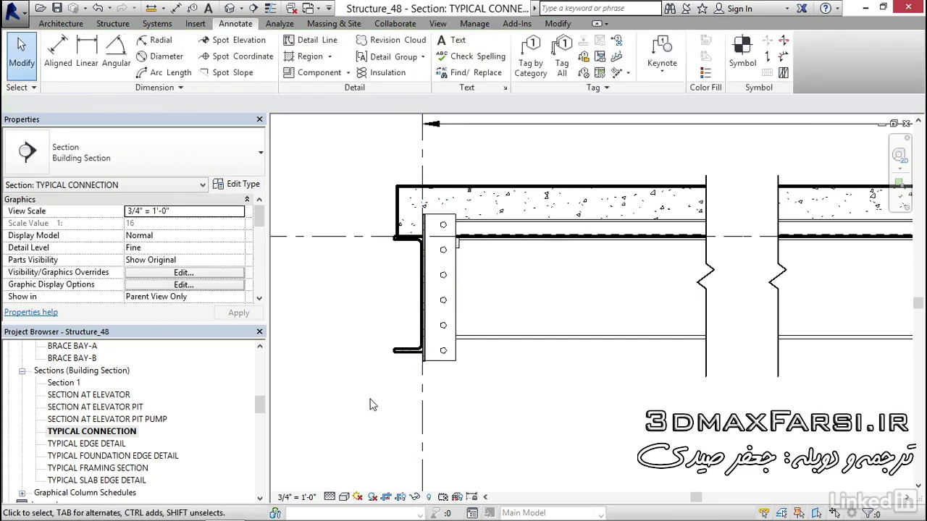
- Change the angle connection's type to use 4 bolts
click(448, 368)
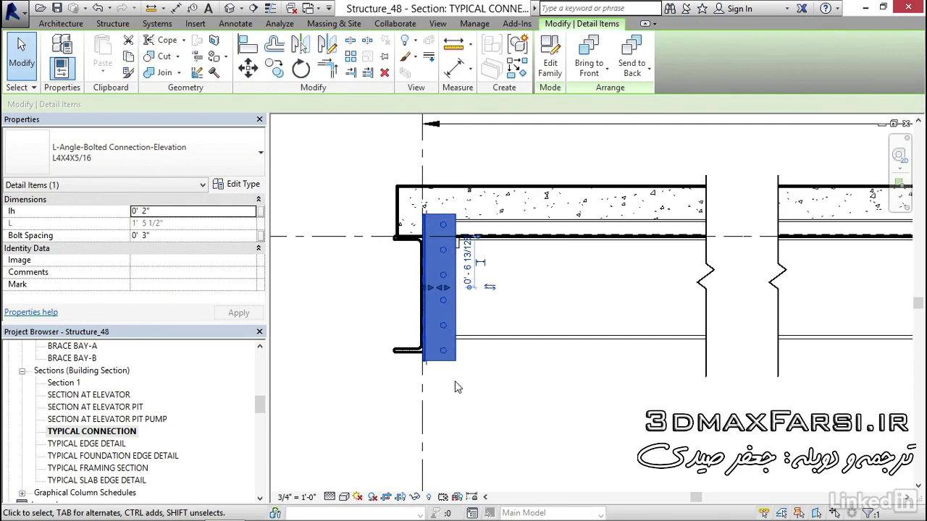
click(242, 185)
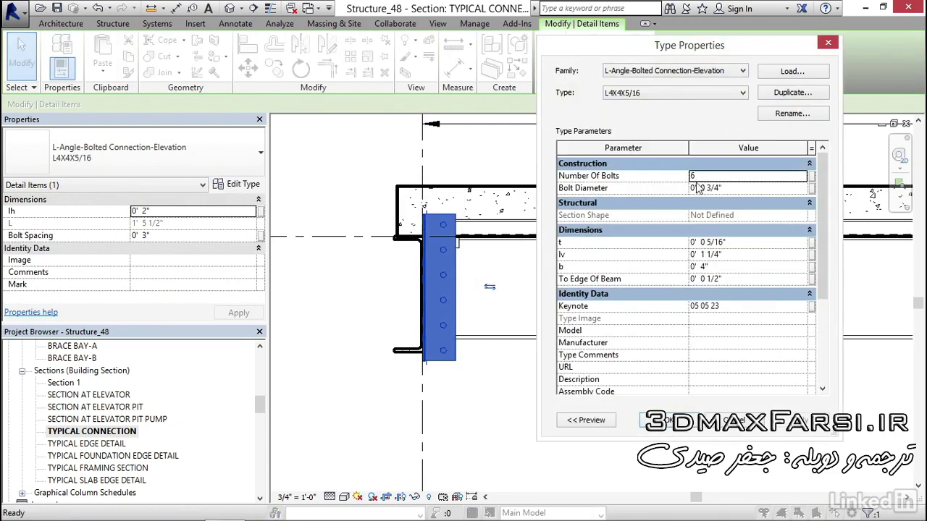
double_click(709, 176)
text(4)
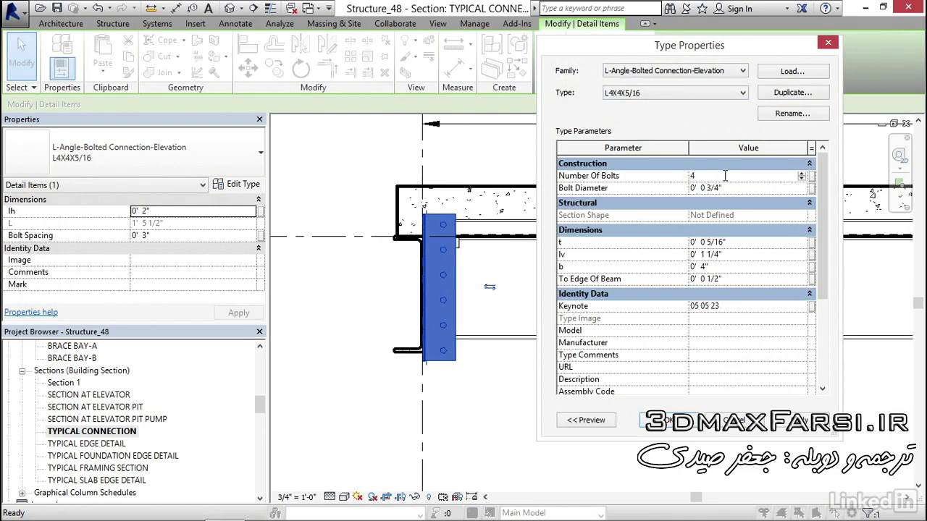
click(788, 427)
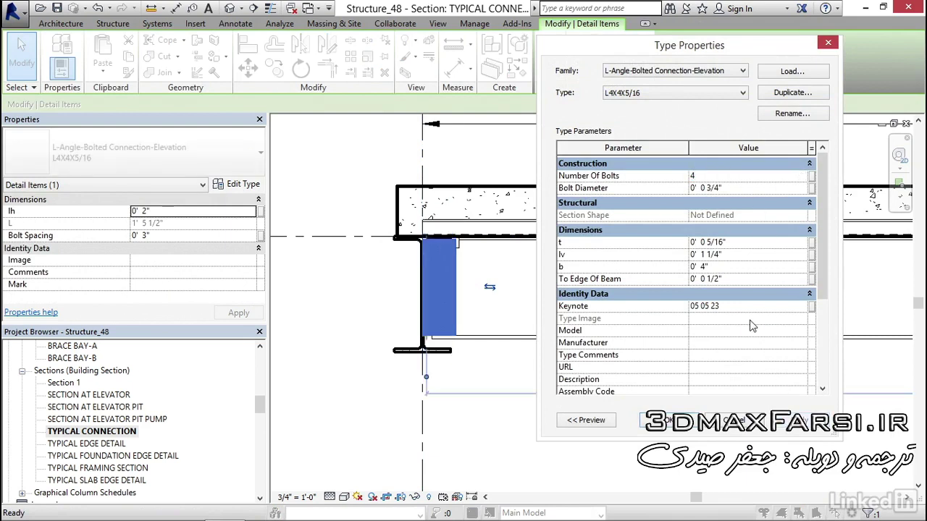
click(674, 421)
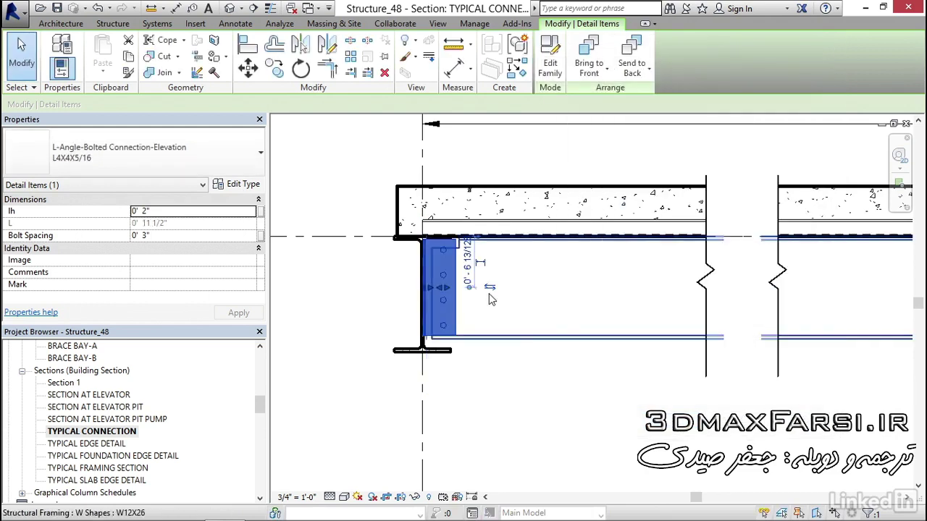
- Set the connection's Bolt Spacing to 2 inches and deselect it
click(169, 235)
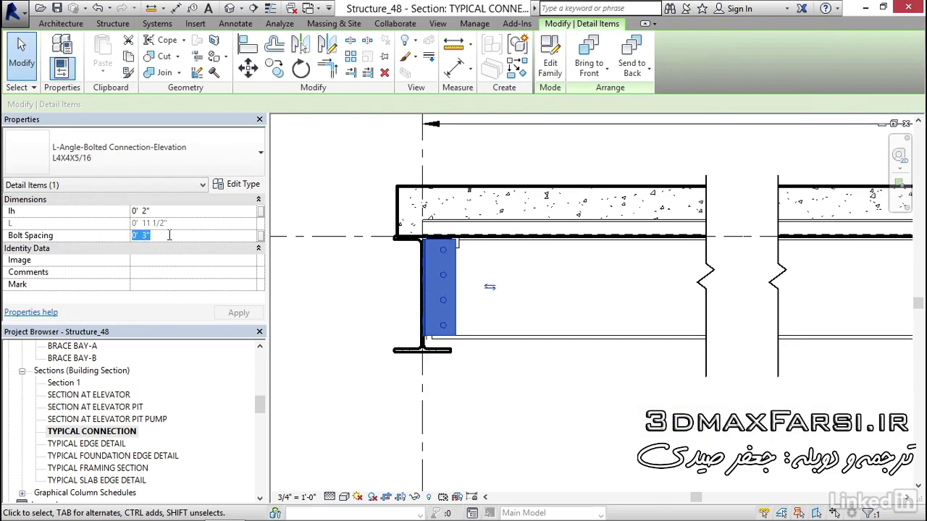
text(2)
key(Return)
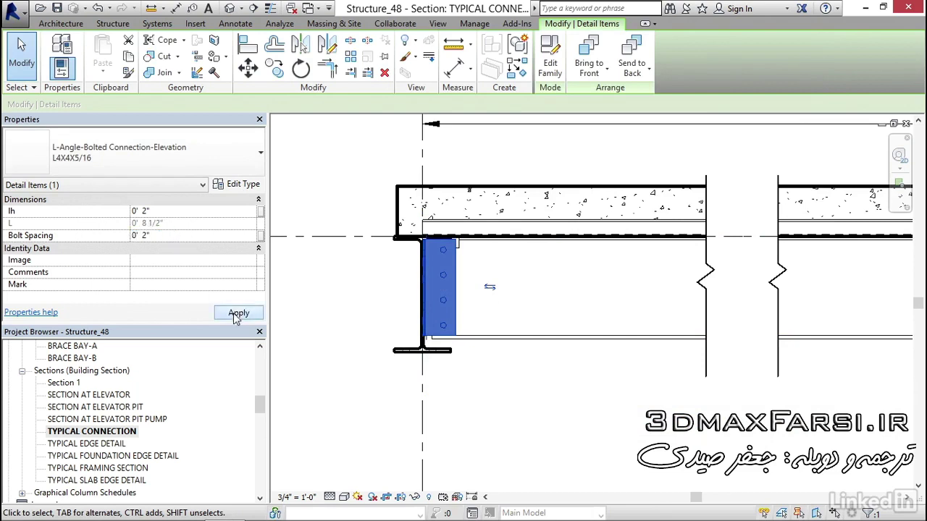
click(235, 315)
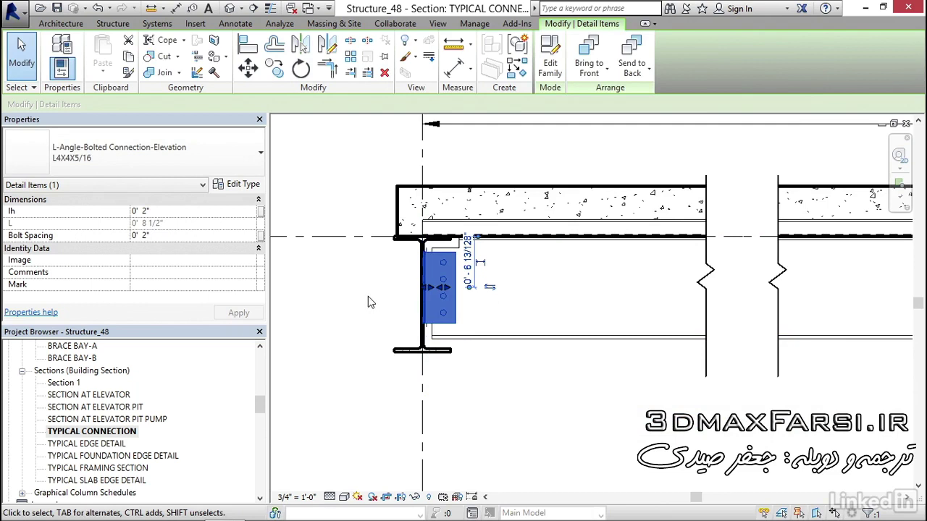
click(368, 296)
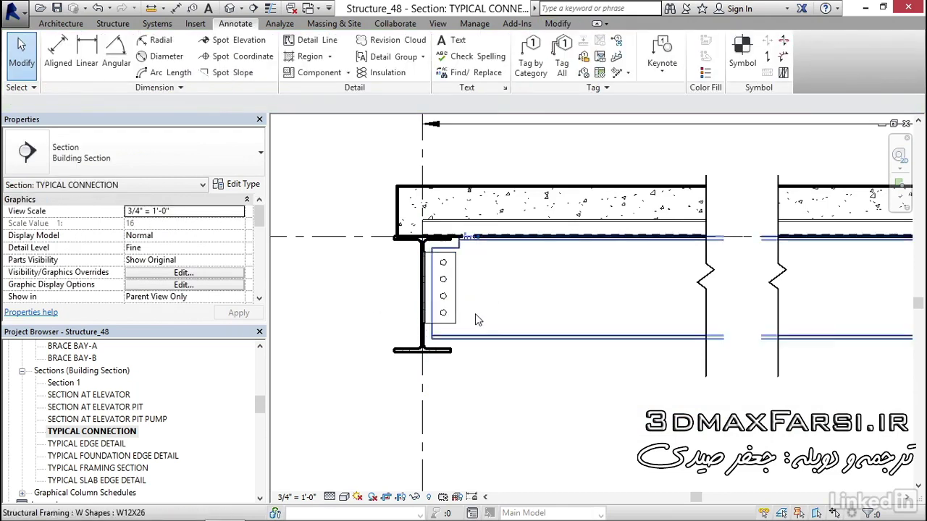
scroll(475, 313, up, 3)
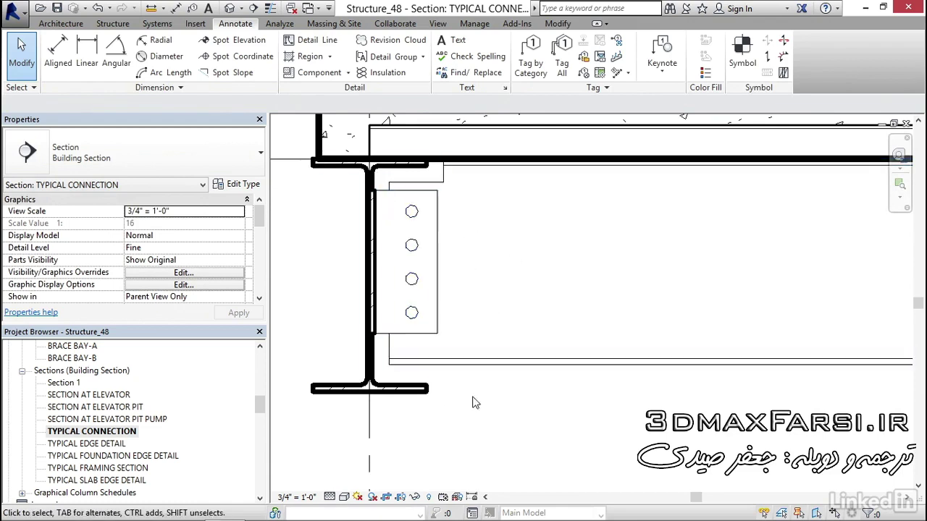
scroll(478, 402, down, 1)
scroll(452, 366, down, 1)
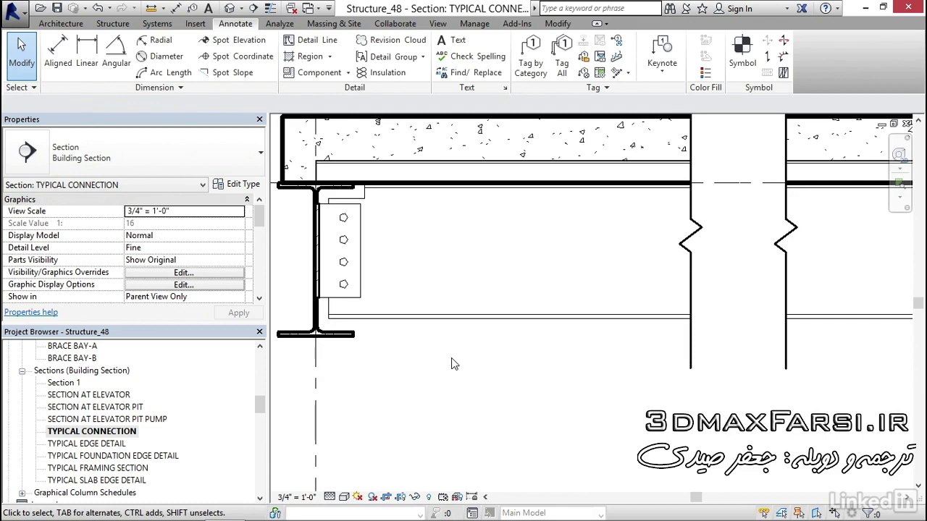
middle_drag(388, 350, 437, 380)
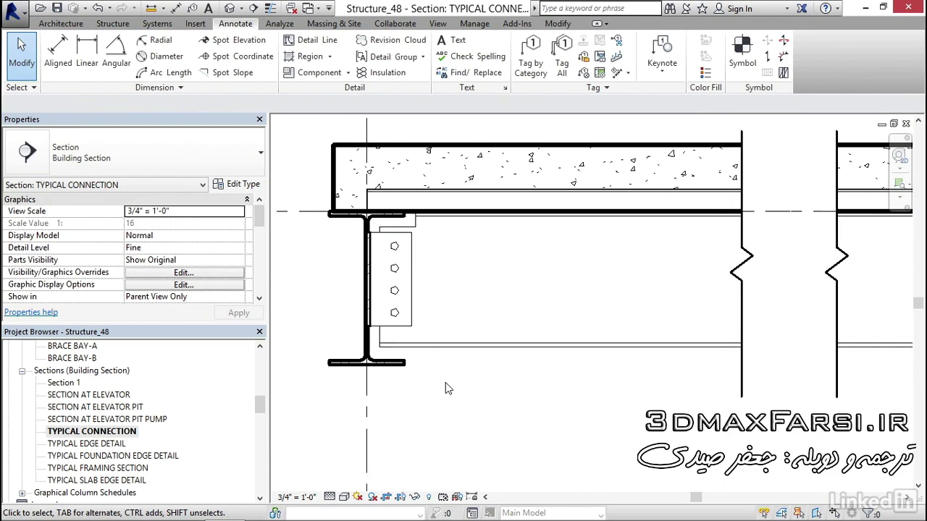
click(437, 24)
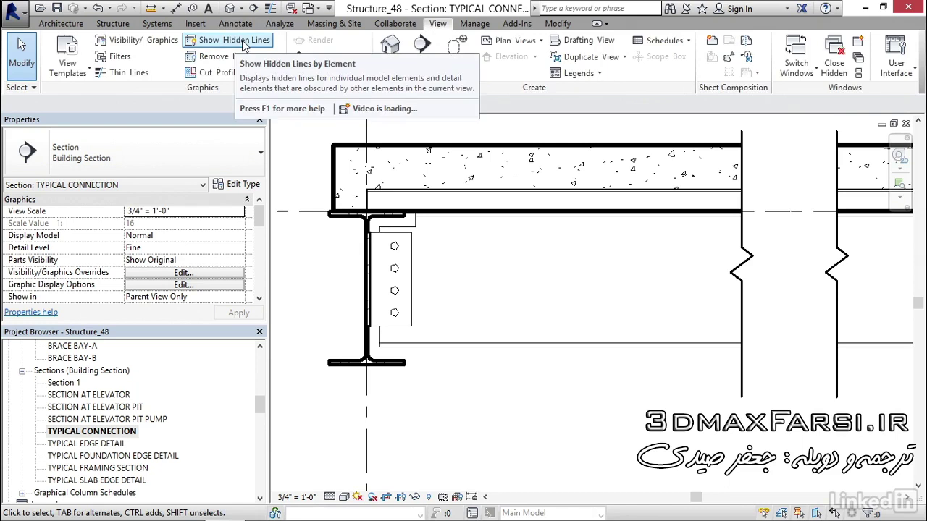
click(245, 42)
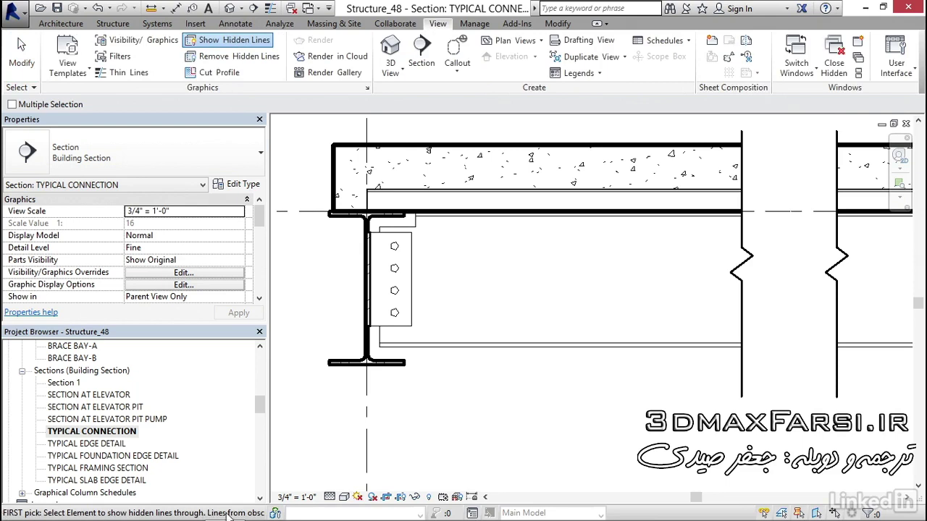
click(410, 267)
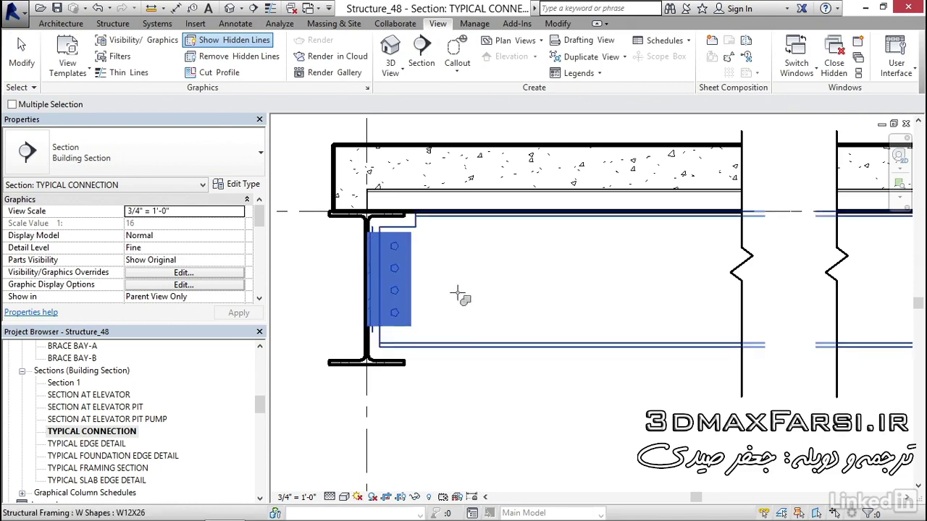
key(Escape)
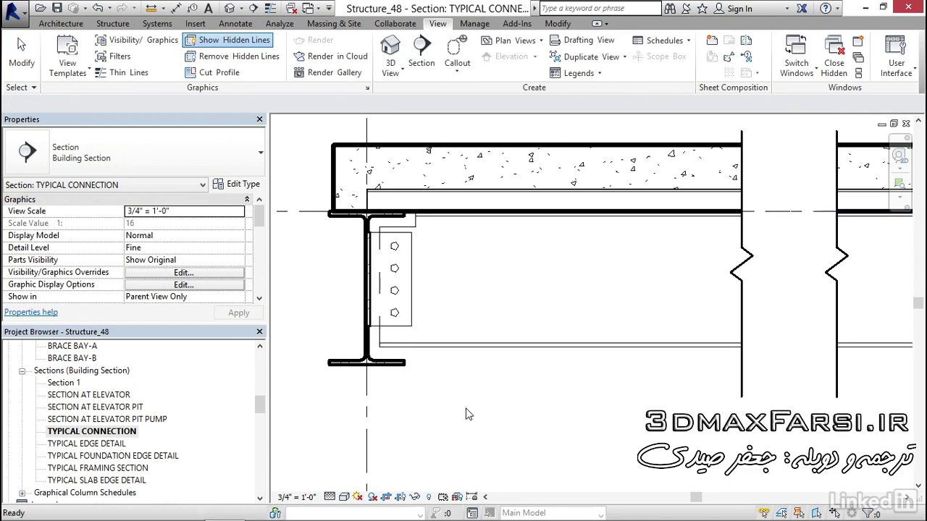
key(Escape)
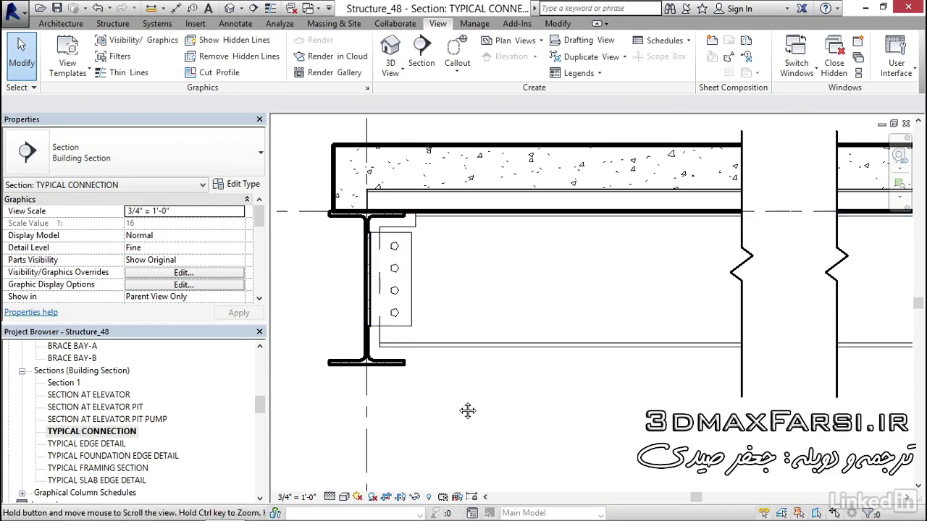
scroll(468, 416, up, 2)
scroll(468, 416, up, 2)
middle_drag(469, 177, 468, 293)
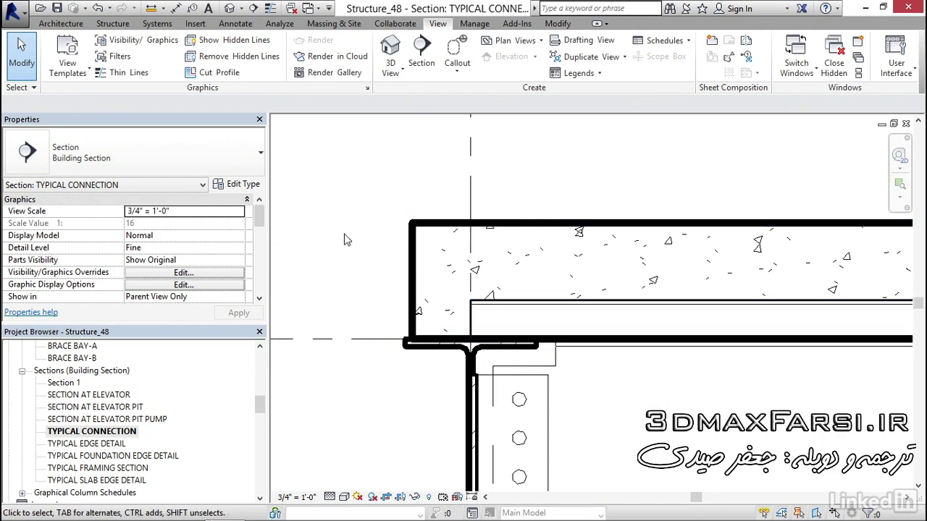
- Start a detail line using the Wide Lines line style
click(235, 23)
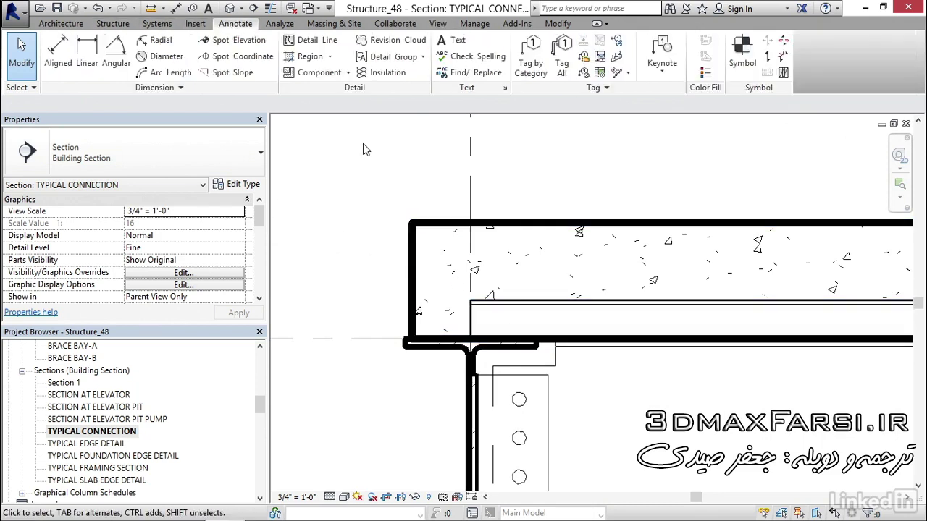
click(325, 43)
click(693, 62)
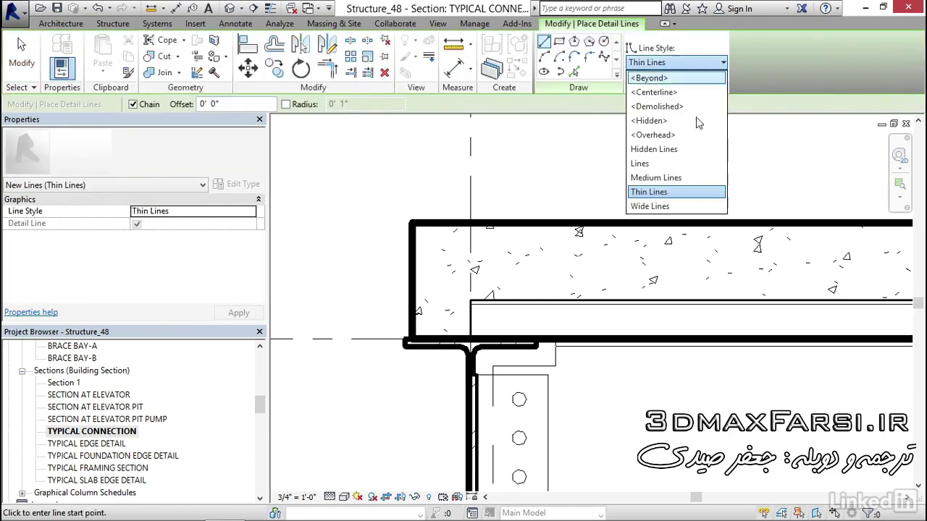
click(669, 208)
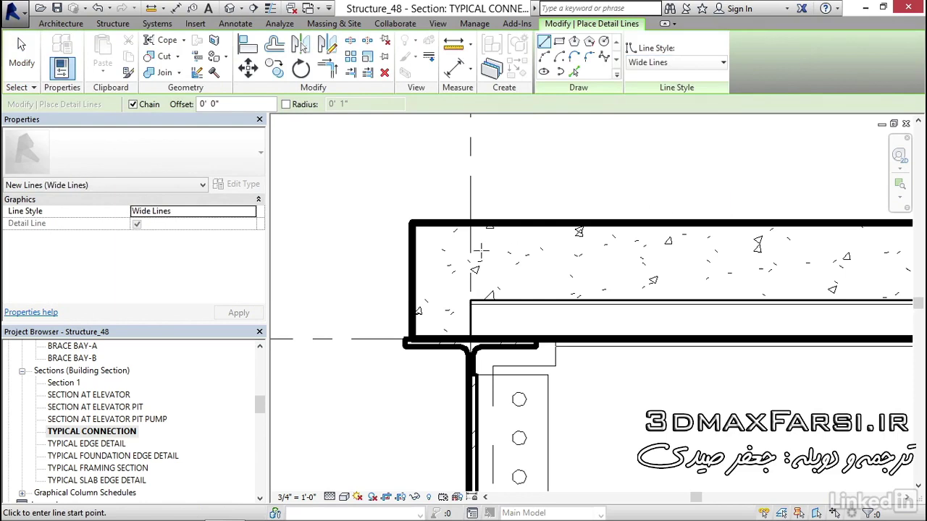
middle_drag(450, 261, 453, 230)
scroll(453, 230, up, 2)
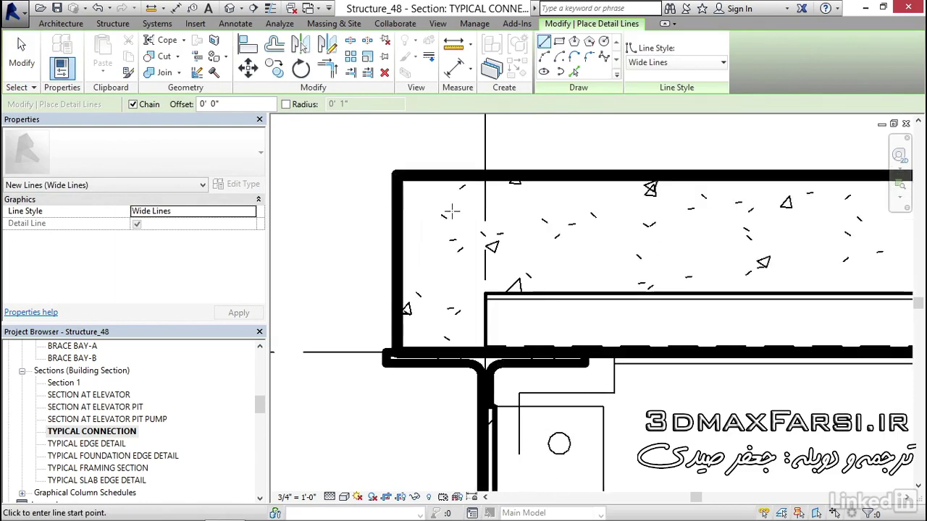
- Draw wide lines at the slab: a top-corner diagonal, vertical edge and horizontal bottom
click(448, 218)
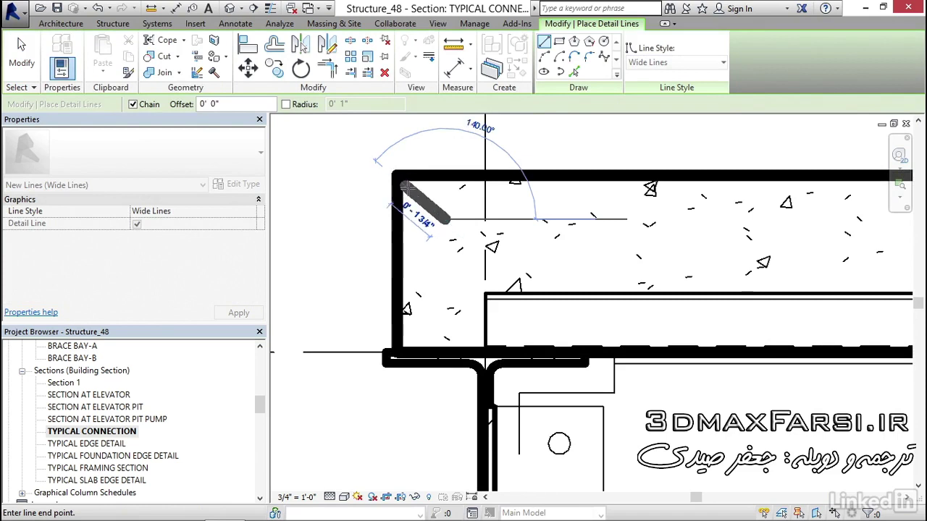
click(410, 187)
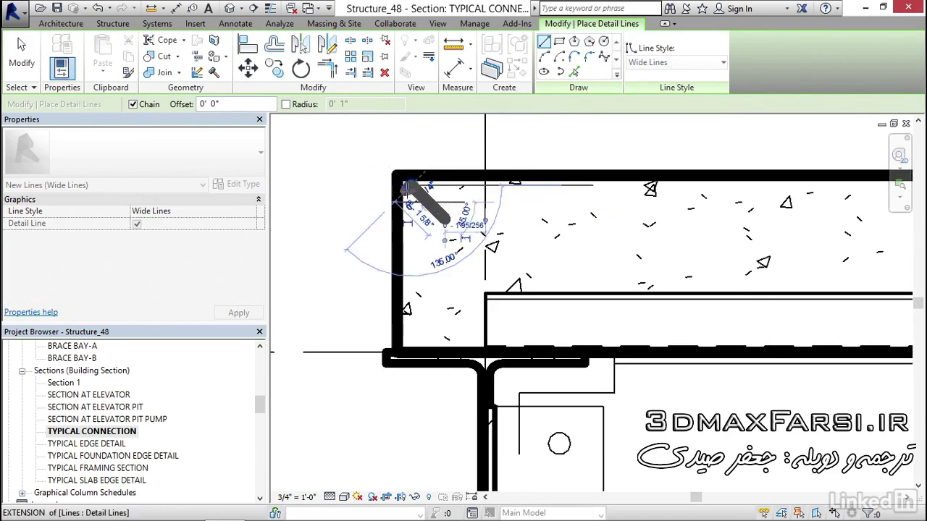
click(410, 340)
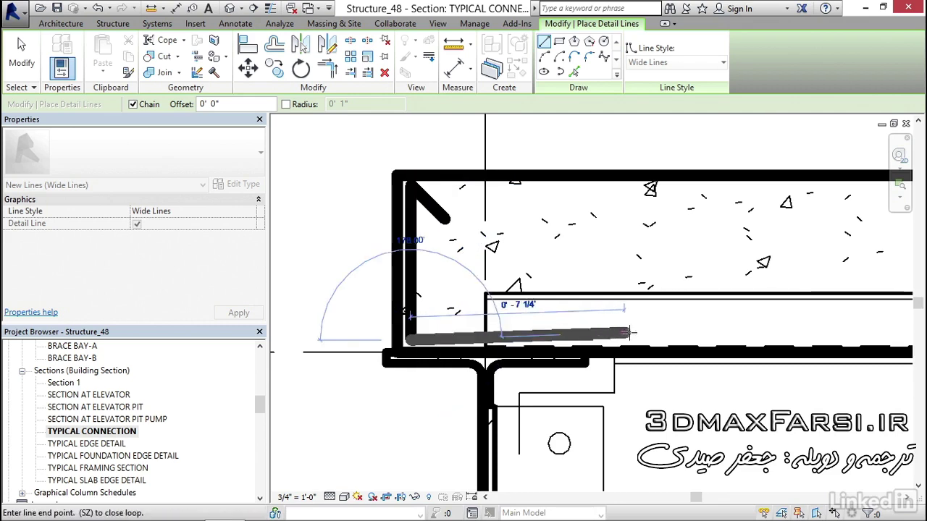
click(633, 340)
key(Escape)
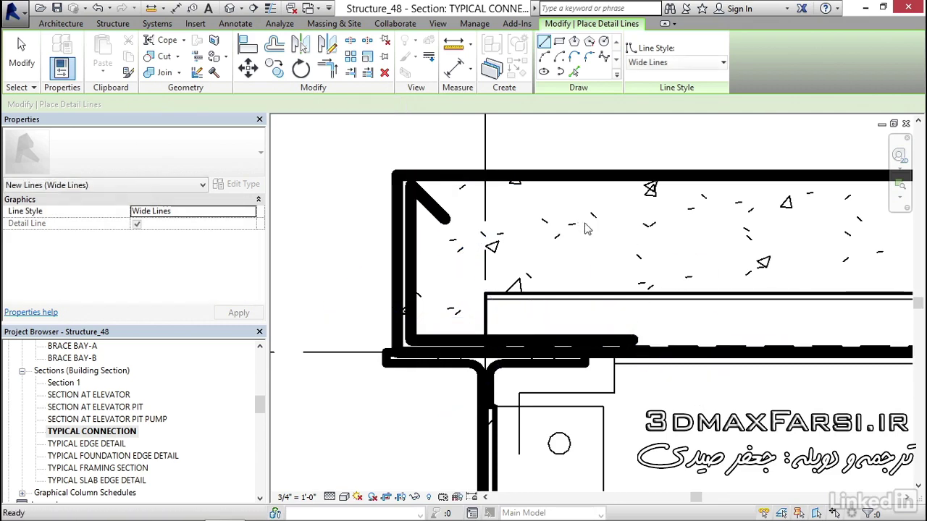
key(Escape)
scroll(593, 293, up, 2)
middle_drag(615, 304, 579, 288)
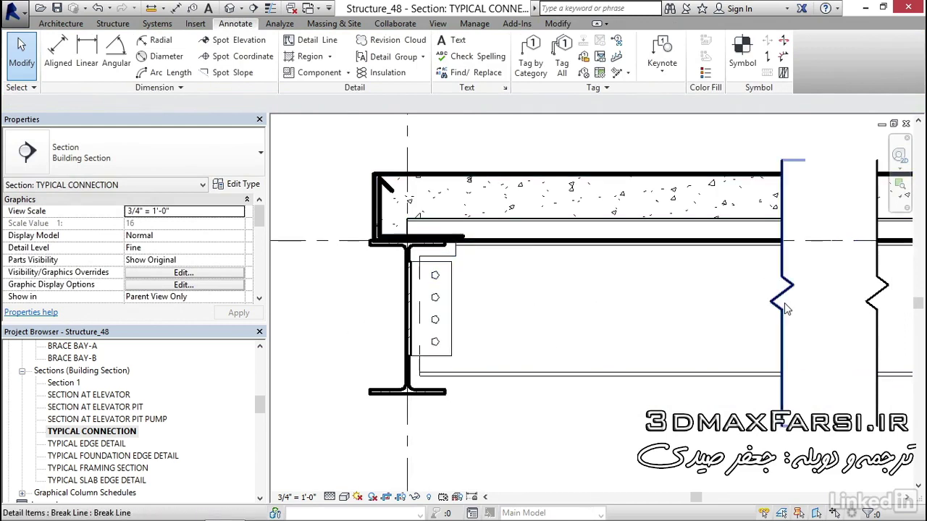
scroll(504, 309, down, 3)
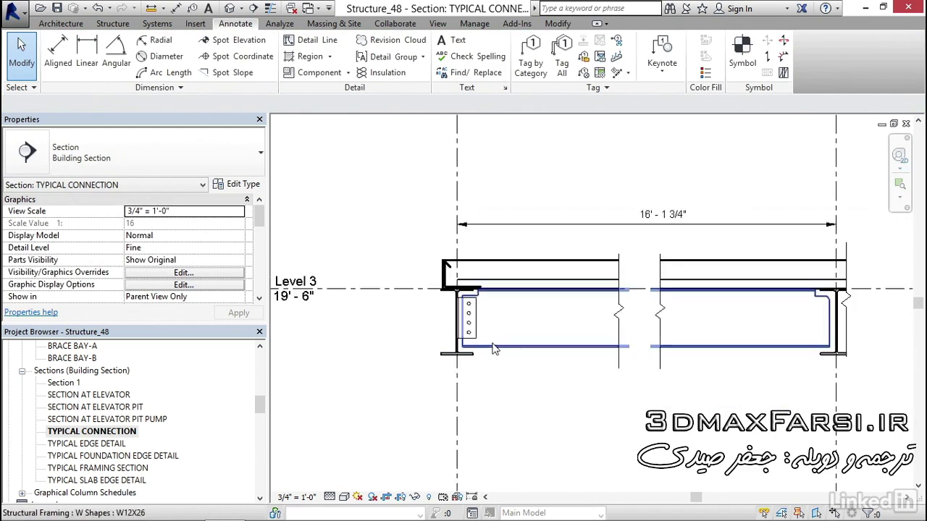